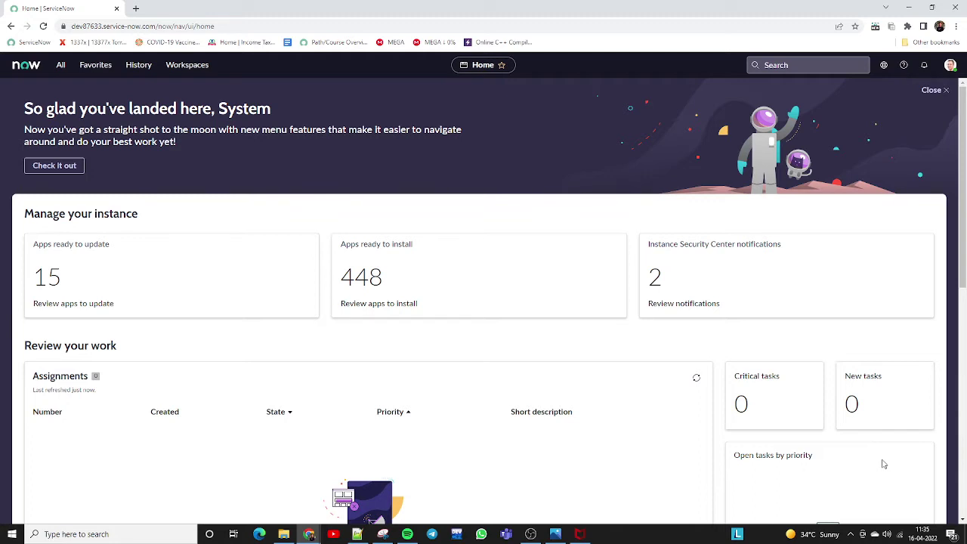
Filter the application navigator for 'incident' to reach the Incidents module
{"action": "left_click", "coordinate": [61, 72]}
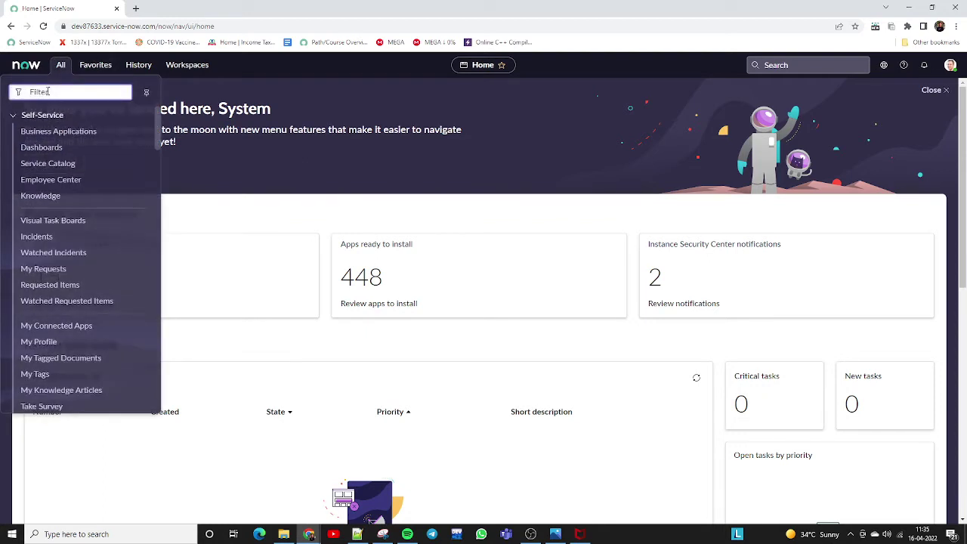
{"action": "type", "text": "incident"}
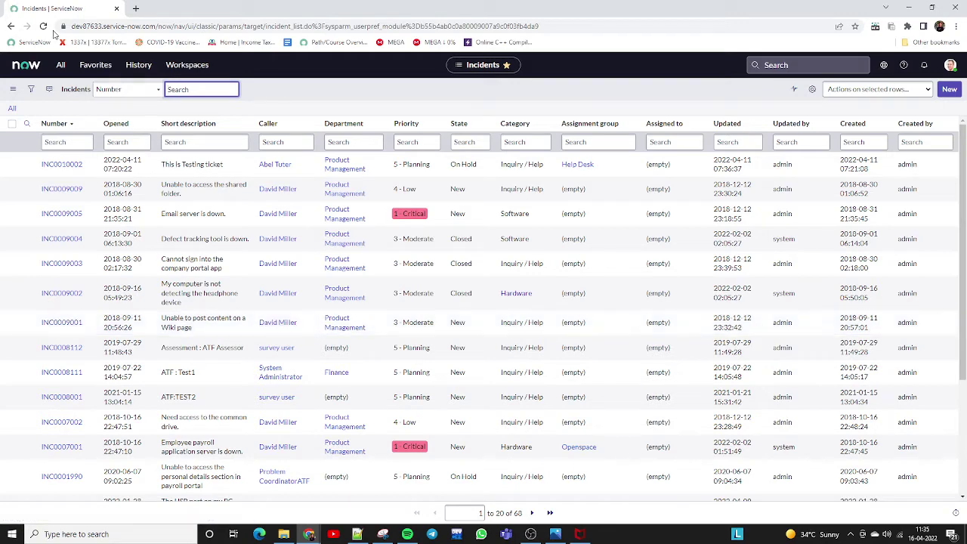
Export all 68 incidents to Excel (.xlsx) and download incident (2).xlsx
{"action": "left_click", "coordinate": [59, 125]}
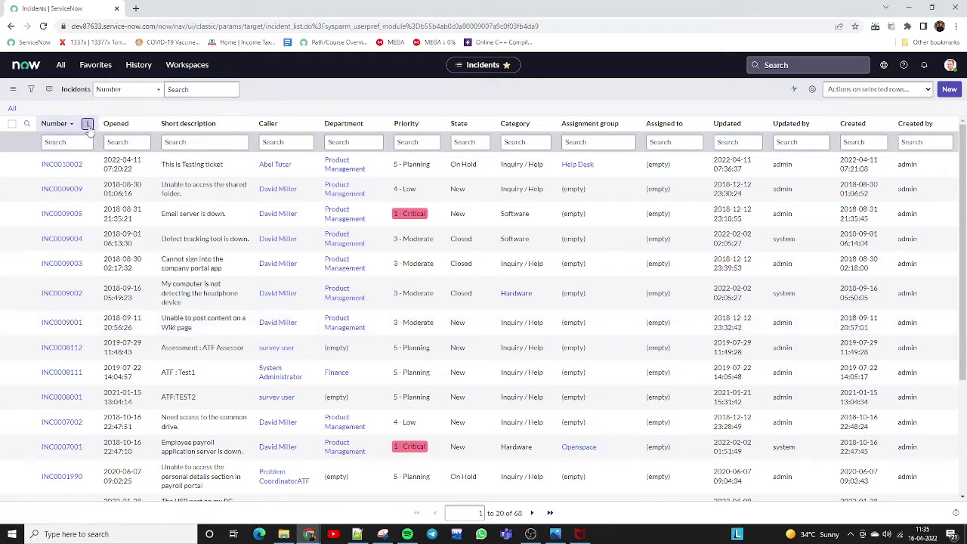
{"action": "left_click", "coordinate": [86, 123]}
{"action": "mouse_move", "coordinate": [125, 256]}
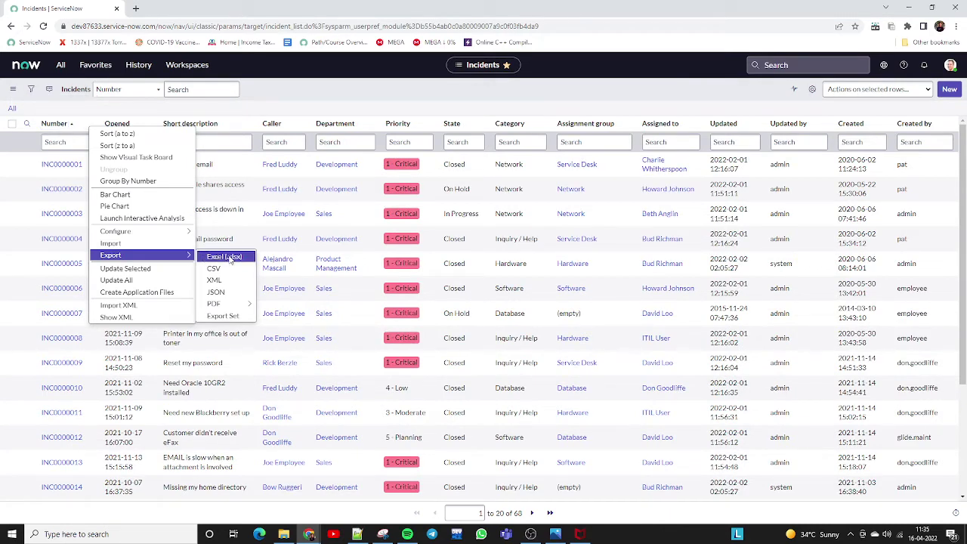
{"action": "left_click", "coordinate": [231, 257]}
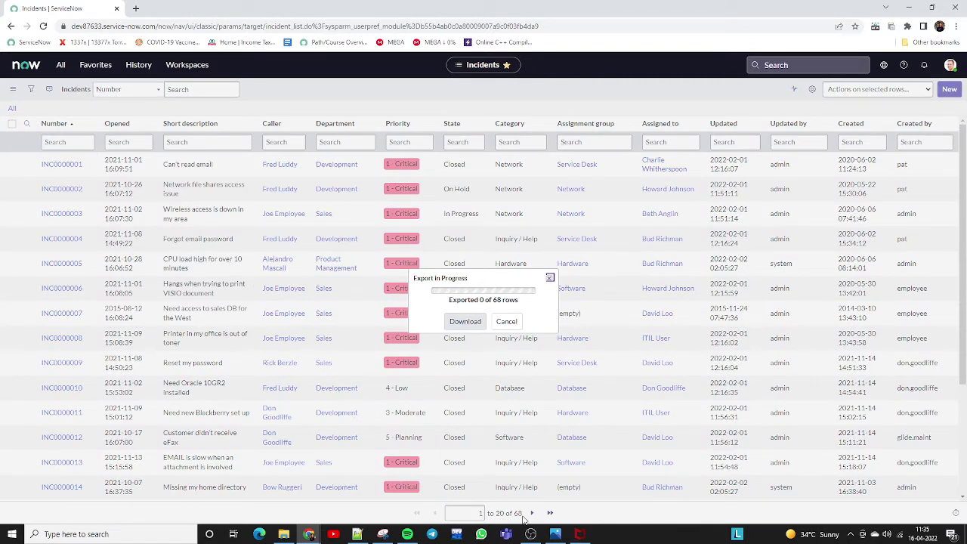
{"action": "left_click", "coordinate": [469, 320]}
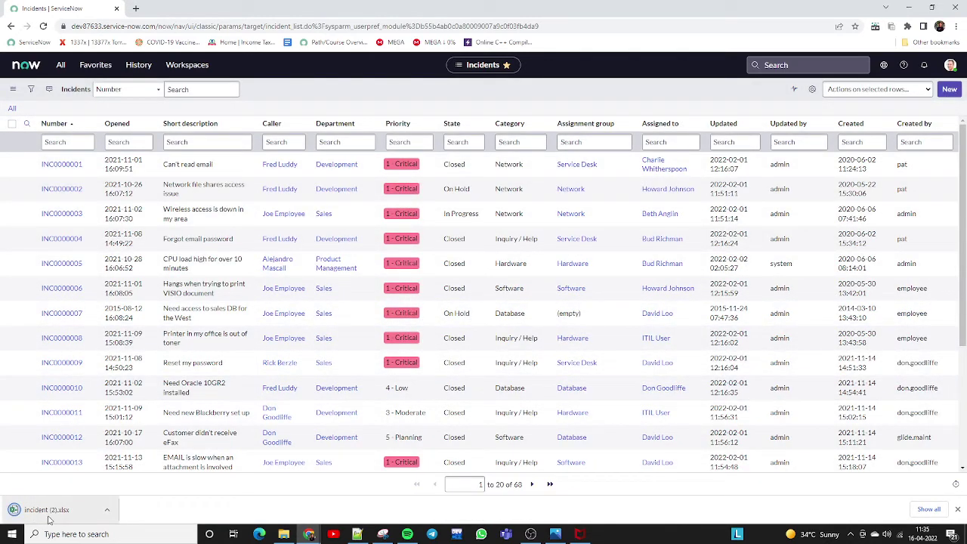
Open incident (2).xlsx and select the incident numbers, short descriptions and caller/department cells
{"action": "left_click", "coordinate": [44, 514]}
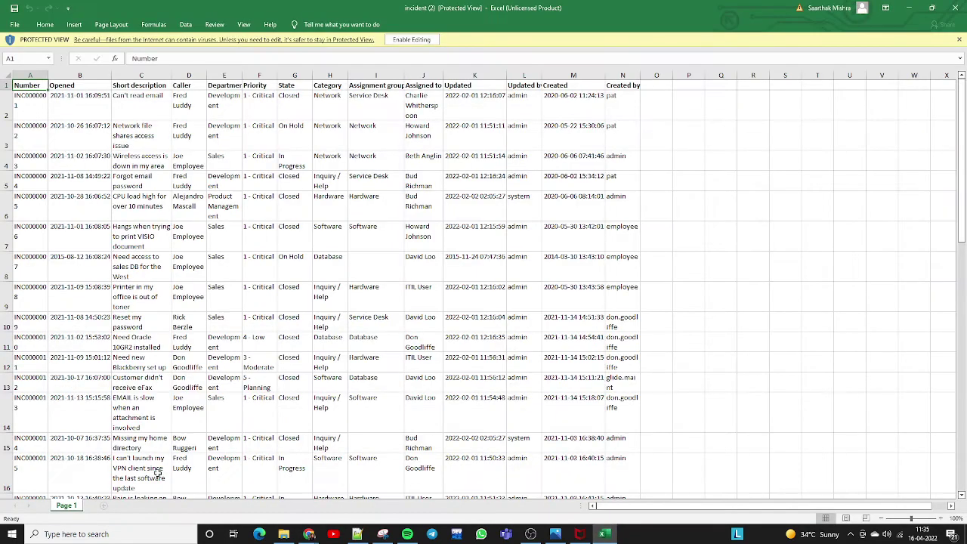
{"action": "left_click_drag", "start_coordinate": [33, 105], "coordinate": [26, 419]}
{"action": "left_click_drag", "start_coordinate": [127, 95], "coordinate": [140, 276]}
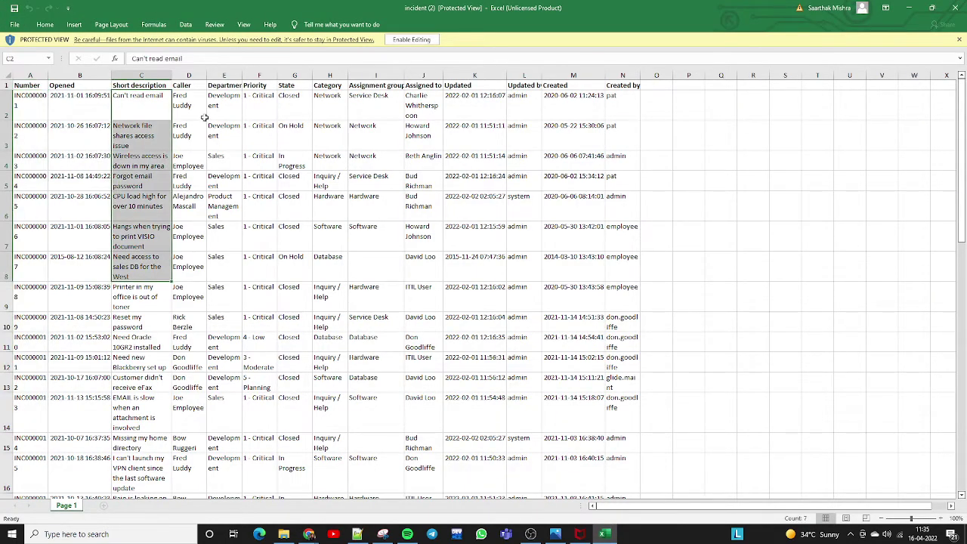
{"action": "left_click_drag", "start_coordinate": [182, 98], "coordinate": [227, 302]}
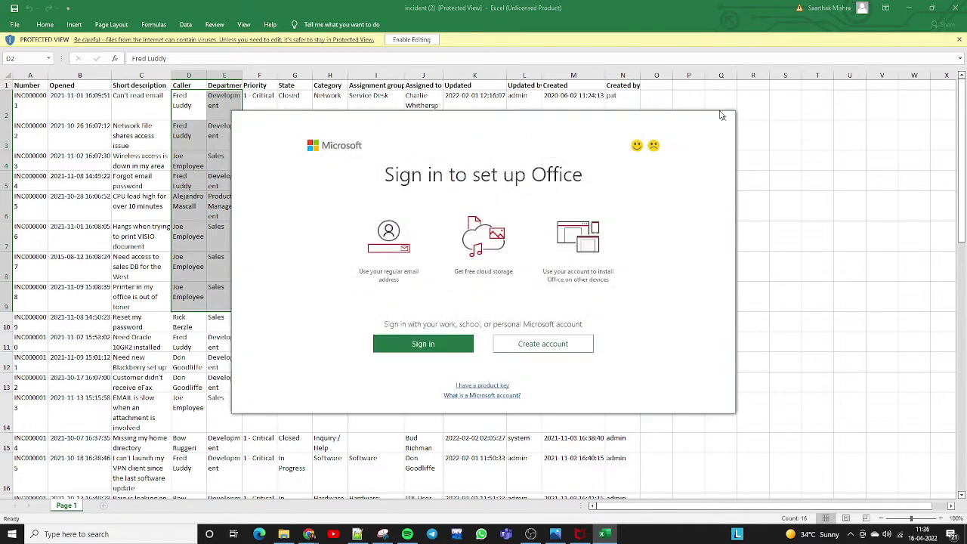
Dismiss the Office sign-in prompt, continue in view-only mode, and minimize Excel
{"action": "left_click", "coordinate": [722, 119]}
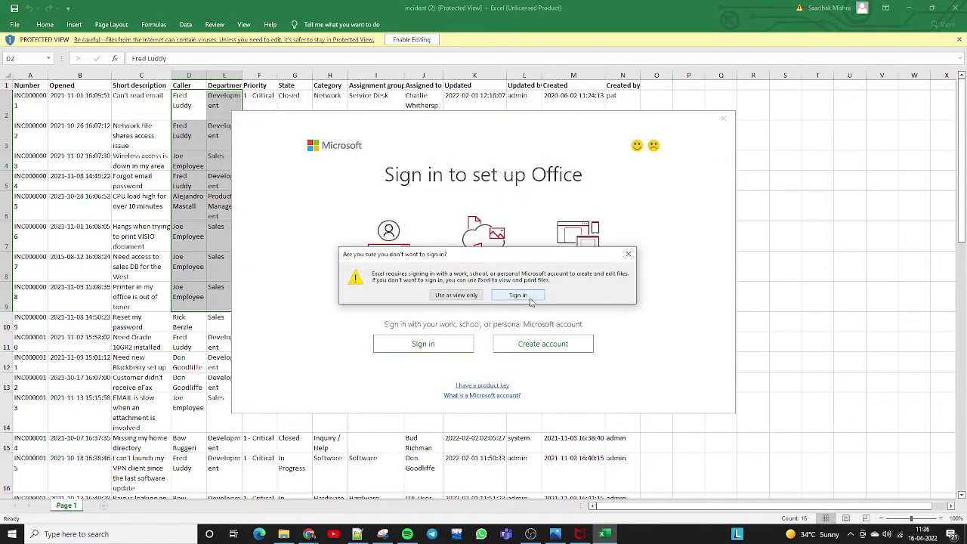
{"action": "left_click", "coordinate": [446, 294]}
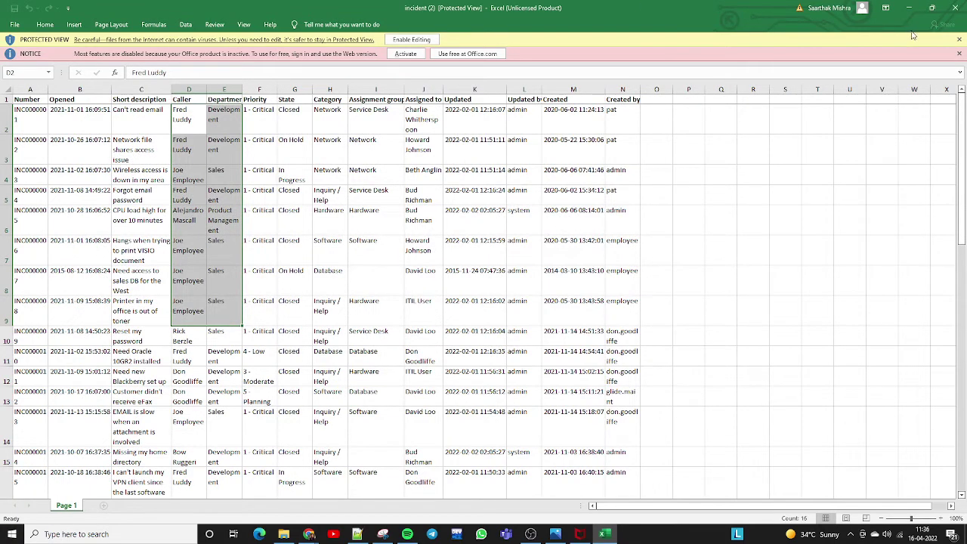
{"action": "left_click", "coordinate": [908, 8]}
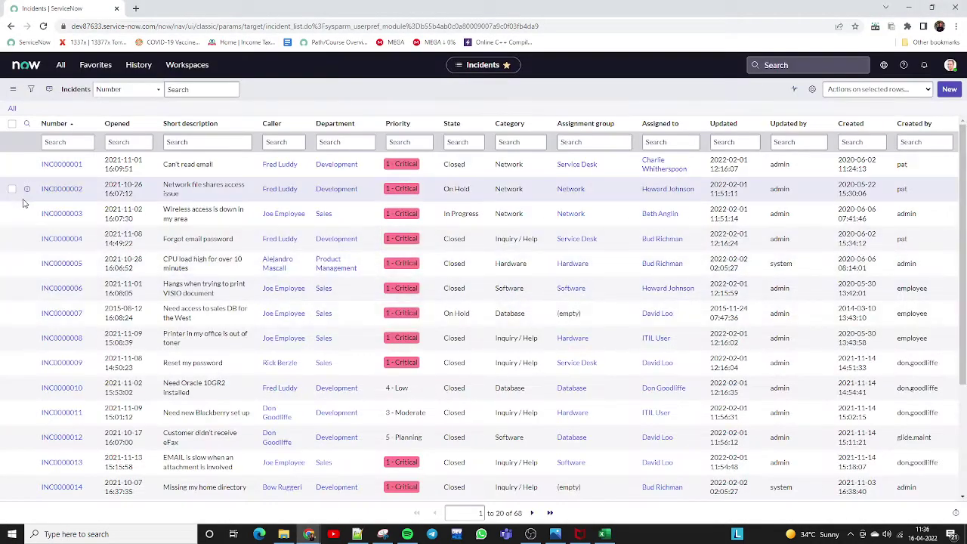
{"action": "left_click", "coordinate": [89, 124]}
{"action": "mouse_move", "coordinate": [136, 254]}
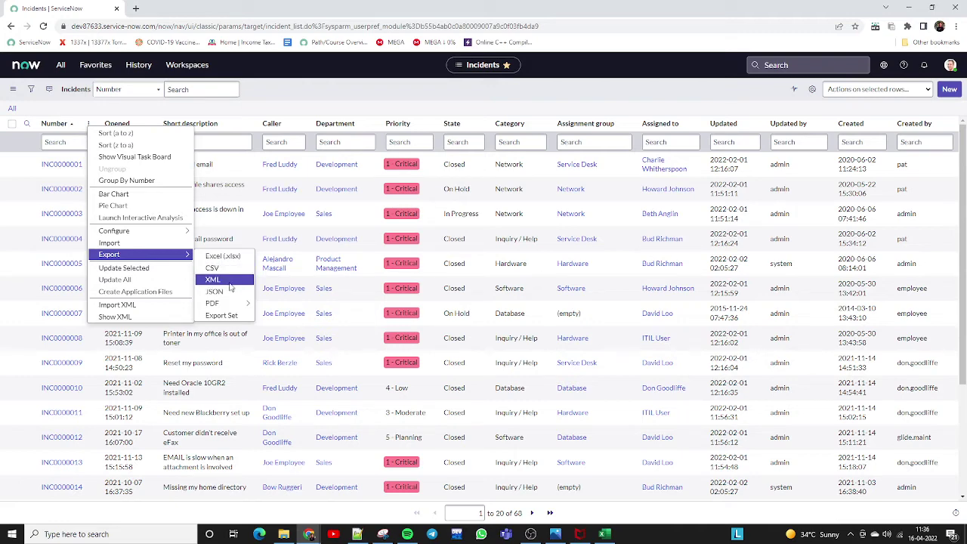
{"action": "mouse_move", "coordinate": [228, 305]}
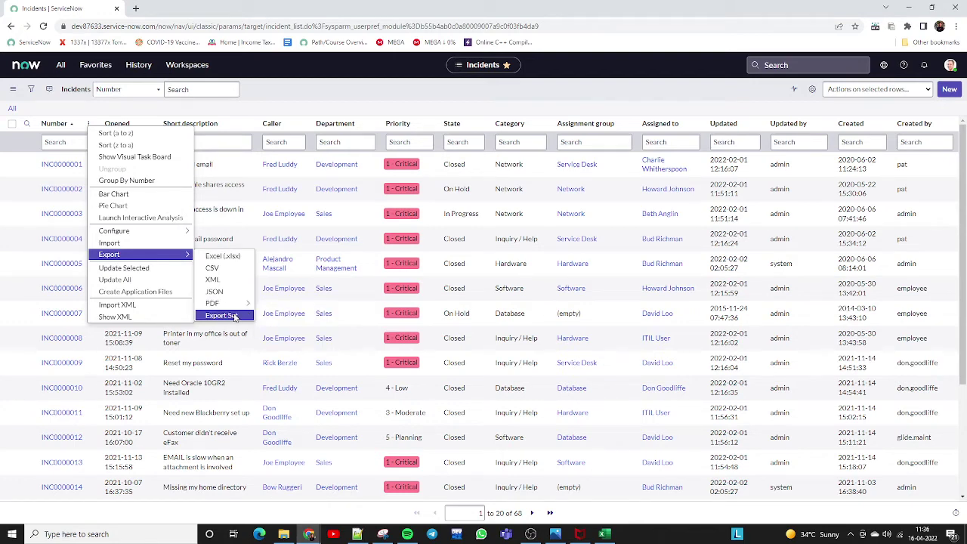
{"action": "key", "text": "Escape"}
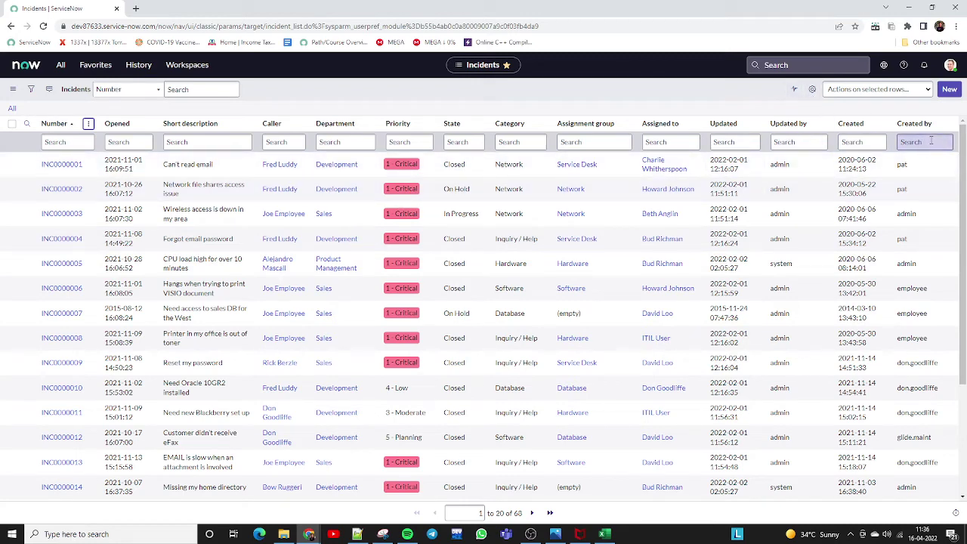
Remove the Created and Created by columns from the Incidents list layout
{"action": "left_click", "coordinate": [812, 90]}
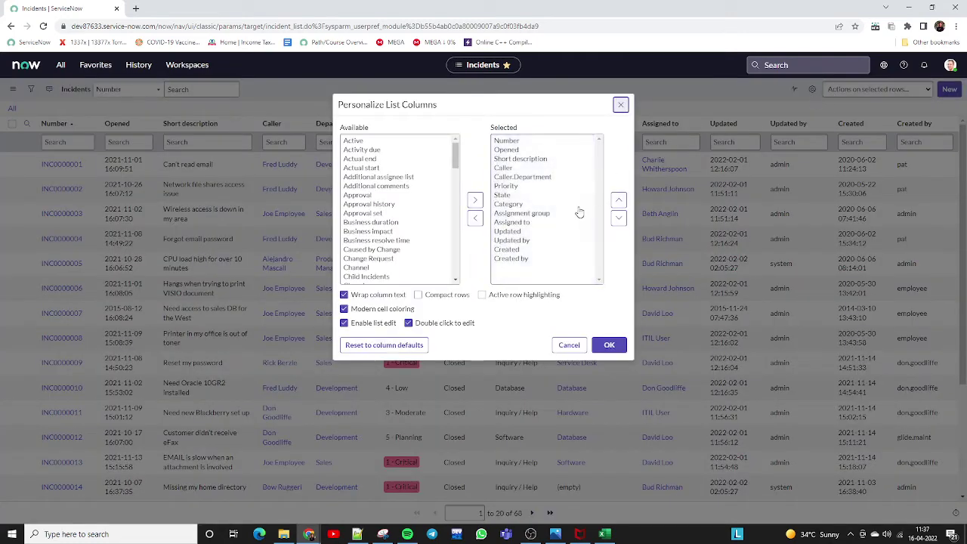
{"action": "double_click", "coordinate": [506, 250]}
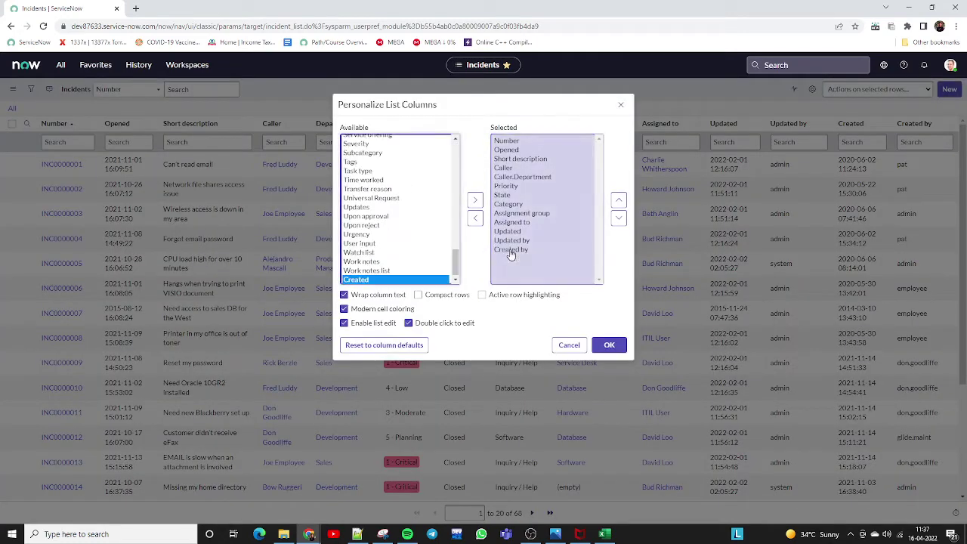
{"action": "double_click", "coordinate": [522, 251]}
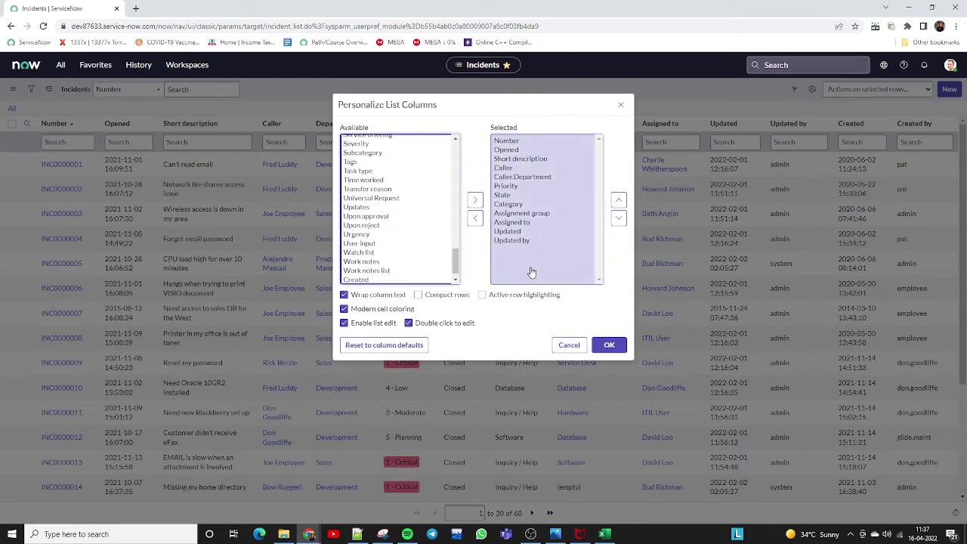
{"action": "left_click", "coordinate": [609, 346]}
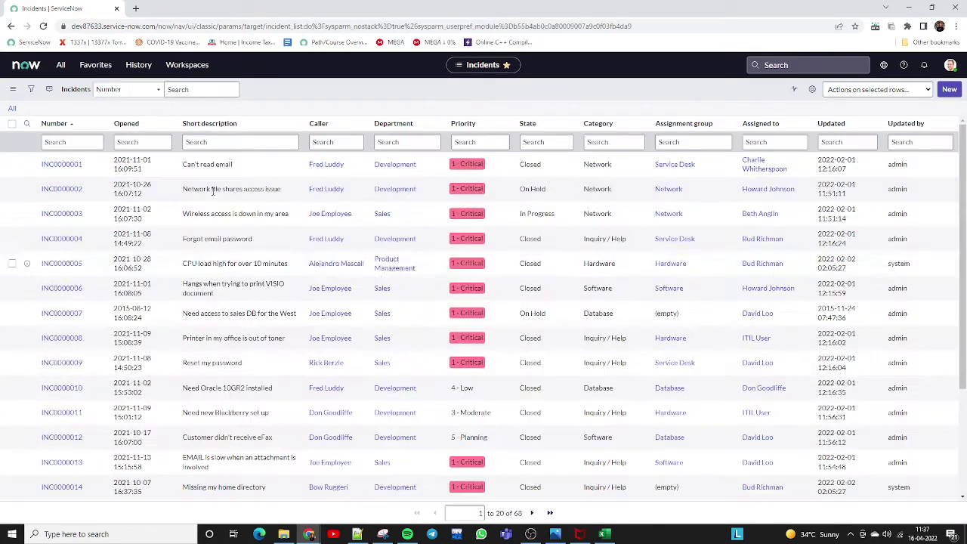
Export the trimmed incident list to Excel, download incident (3).xlsx and open it
{"action": "left_click", "coordinate": [96, 123]}
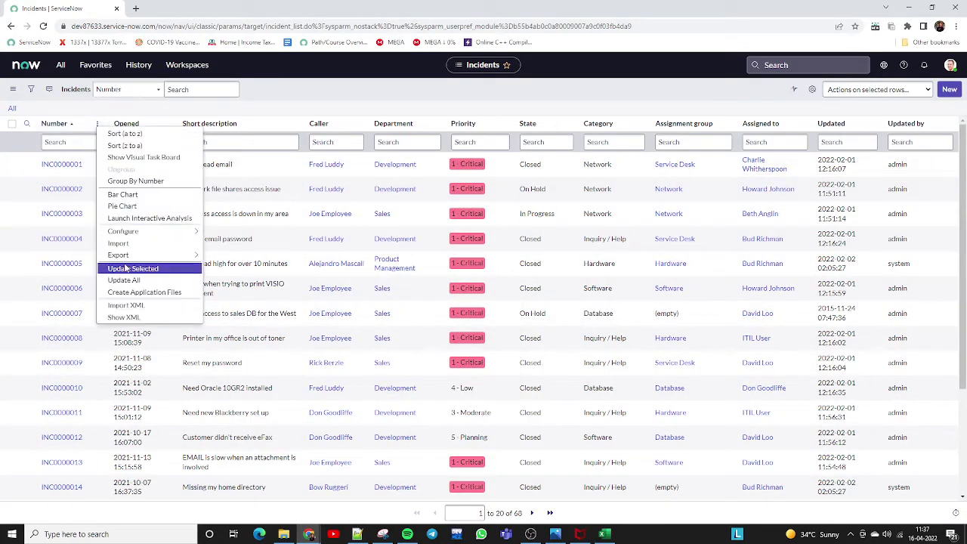
{"action": "mouse_move", "coordinate": [163, 256]}
{"action": "left_click", "coordinate": [228, 257]}
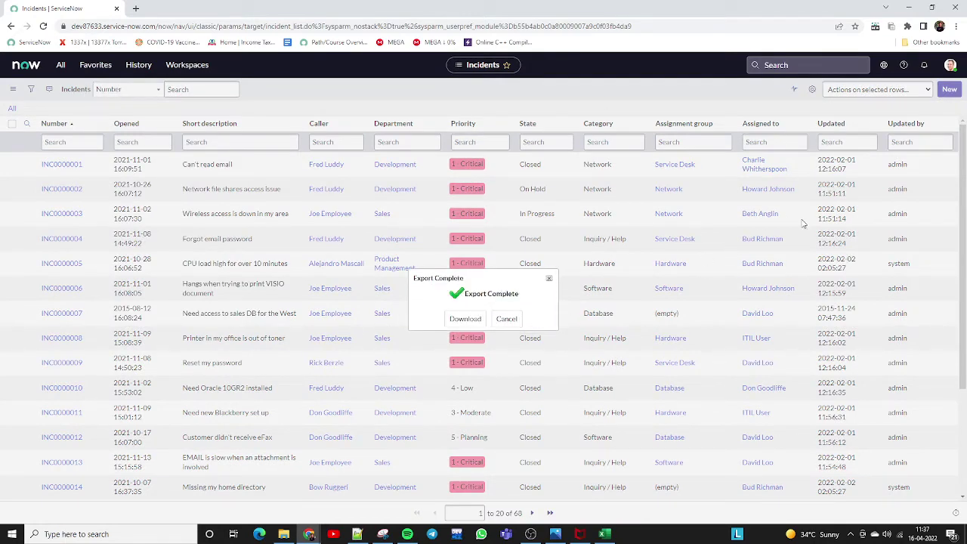
{"action": "left_click", "coordinate": [465, 319]}
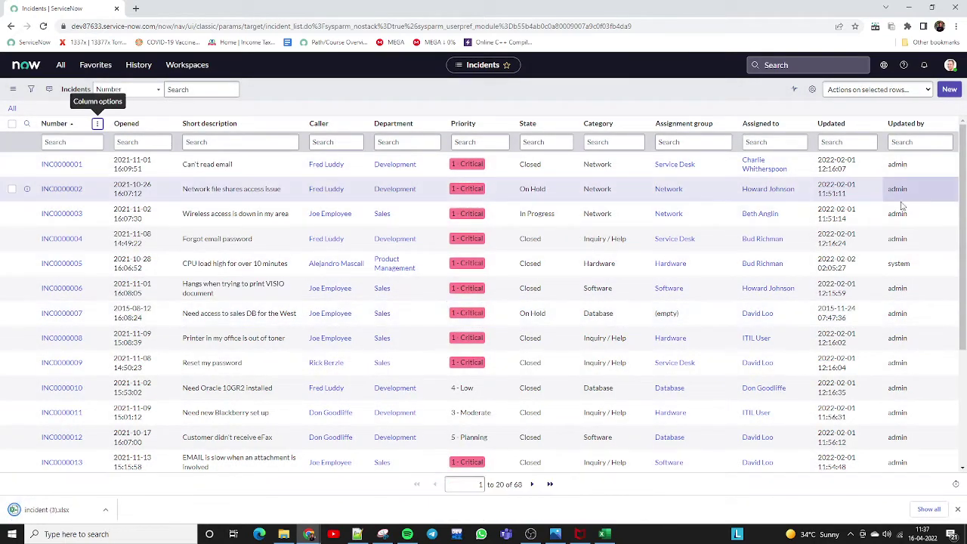
{"action": "left_click", "coordinate": [58, 510]}
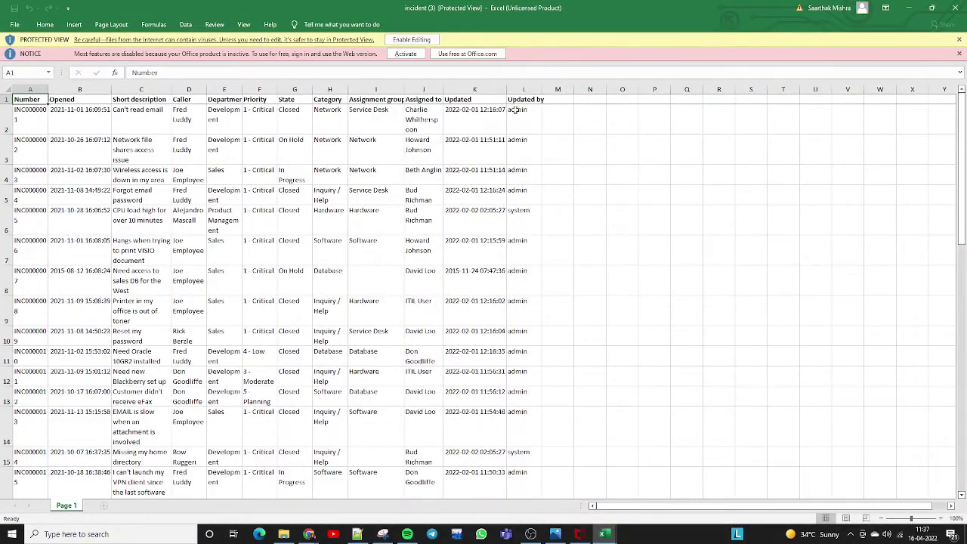
Widen column K to fit the Updated timestamps, then switch to the incident (2) workbook
{"action": "left_click_drag", "start_coordinate": [506, 92], "coordinate": [609, 91]}
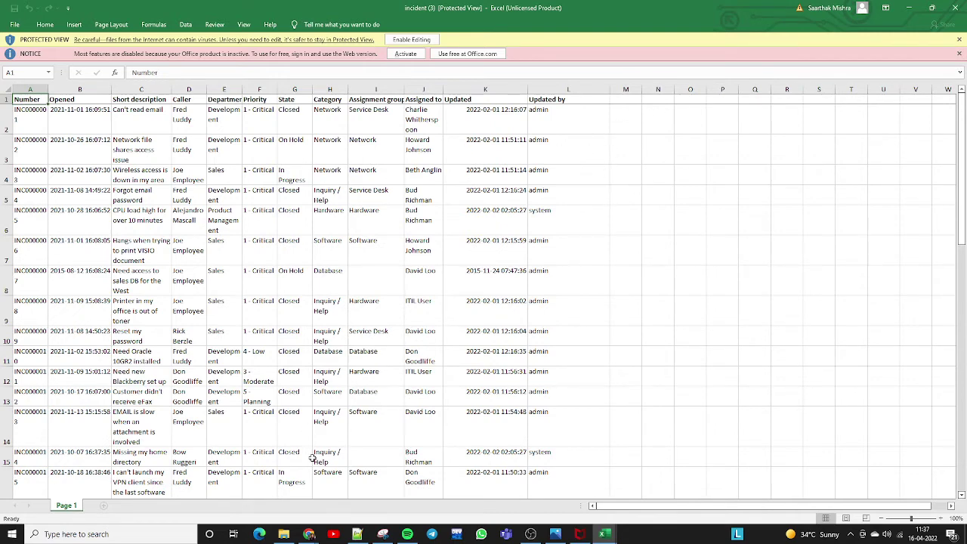
{"action": "mouse_move", "coordinate": [309, 533]}
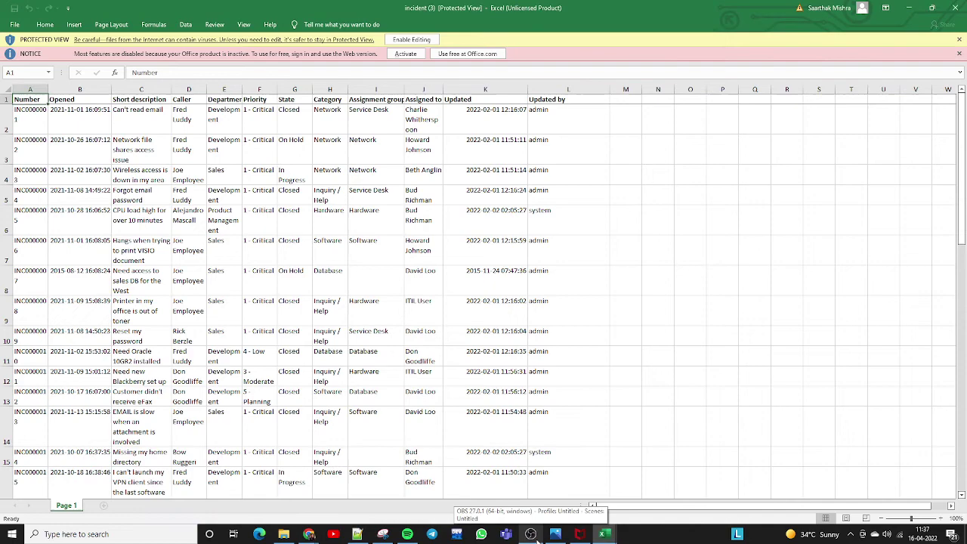
{"action": "key", "text": "alt+Tab"}
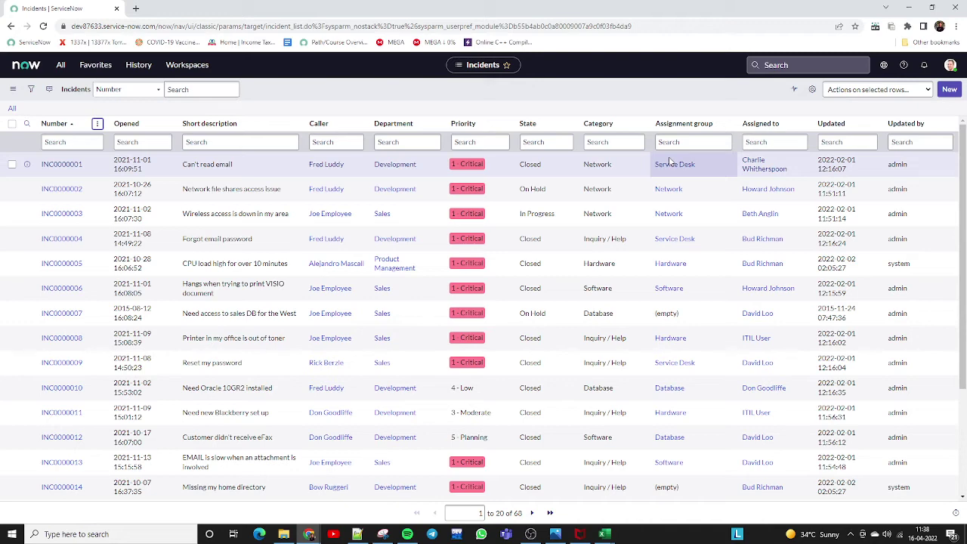
Filter the incident list to Category is Hardware, leaving 10 of 68 records
{"action": "left_click", "coordinate": [30, 89]}
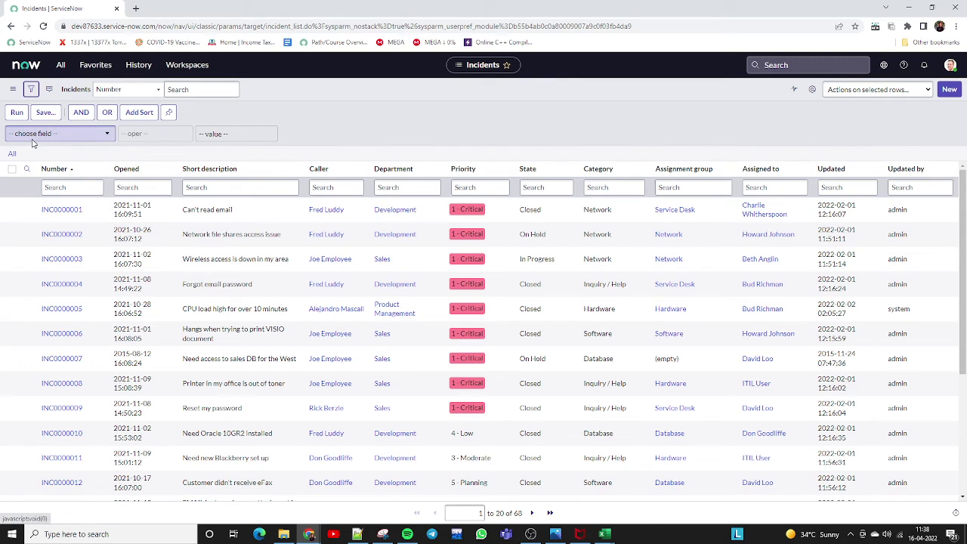
{"action": "left_click", "coordinate": [33, 139]}
{"action": "type", "text": "cate"}
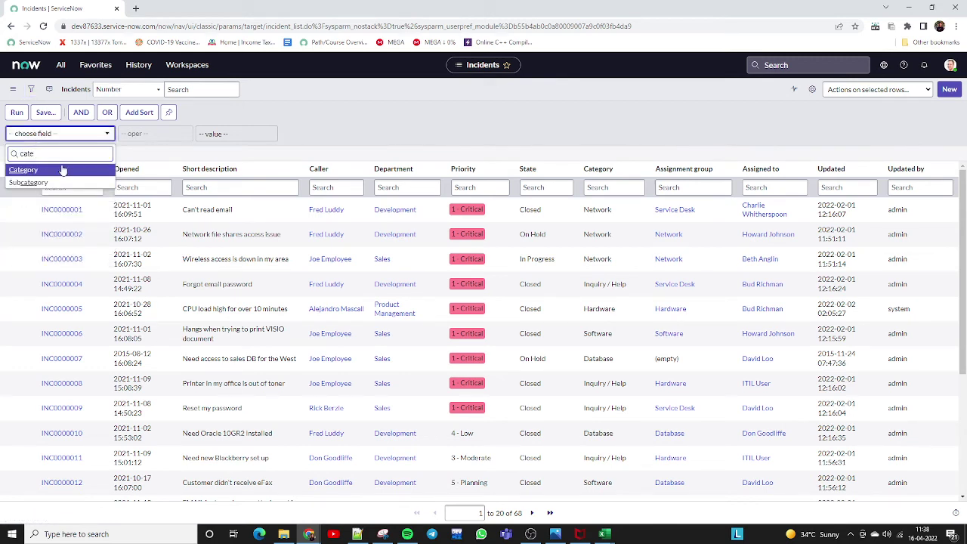
{"action": "key", "text": "Return"}
{"action": "left_click", "coordinate": [252, 134]}
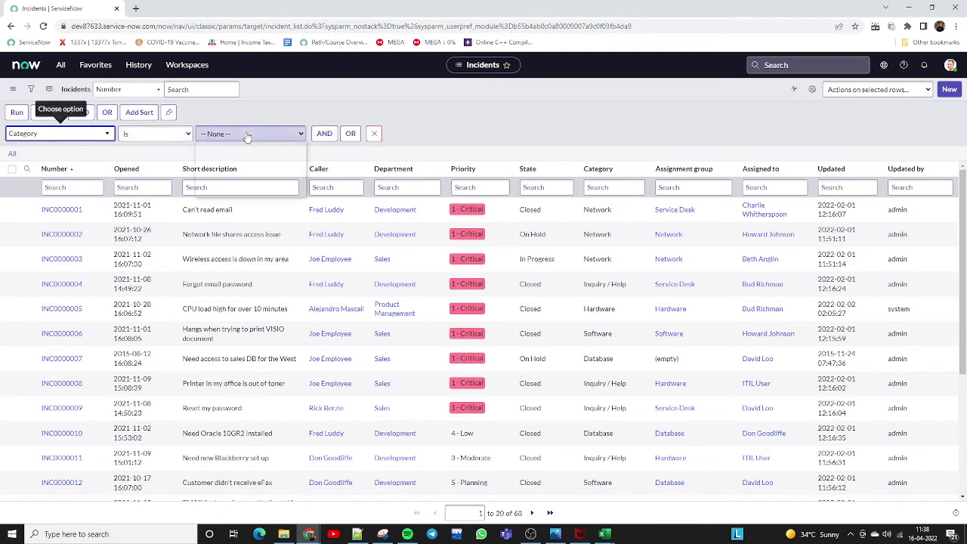
{"action": "left_click", "coordinate": [241, 175]}
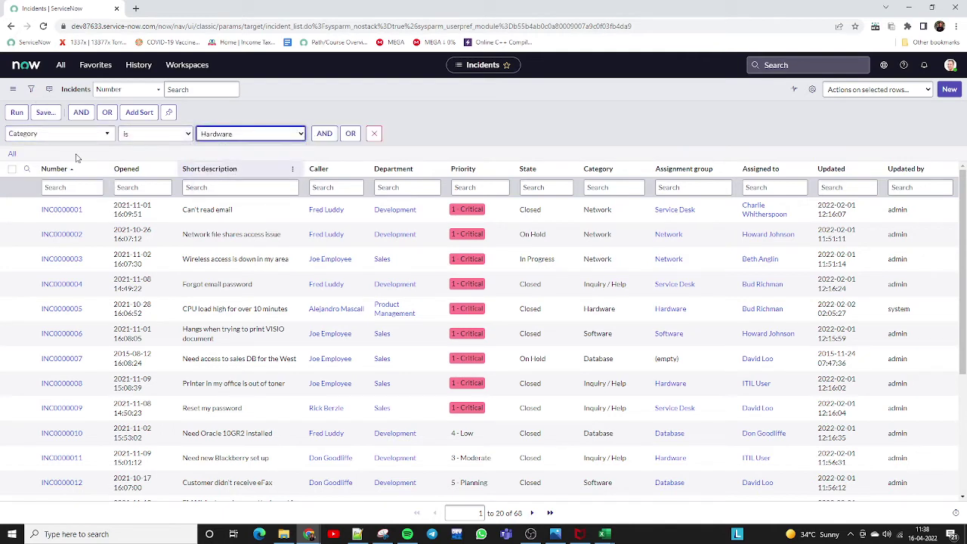
{"action": "left_click", "coordinate": [16, 115]}
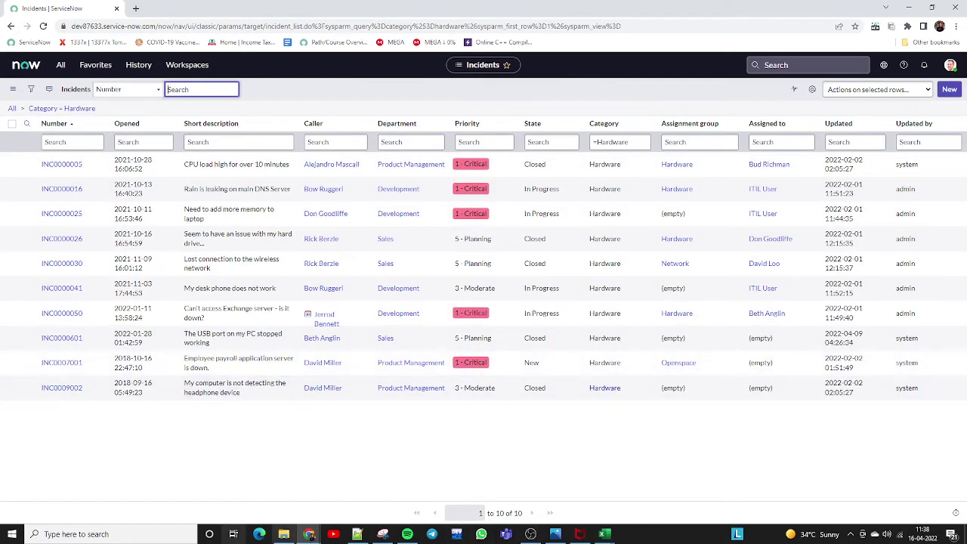
Export the 10 Hardware incidents to Excel, download incident (4).xlsx and open it
{"action": "left_click", "coordinate": [97, 129]}
{"action": "mouse_move", "coordinate": [163, 260]}
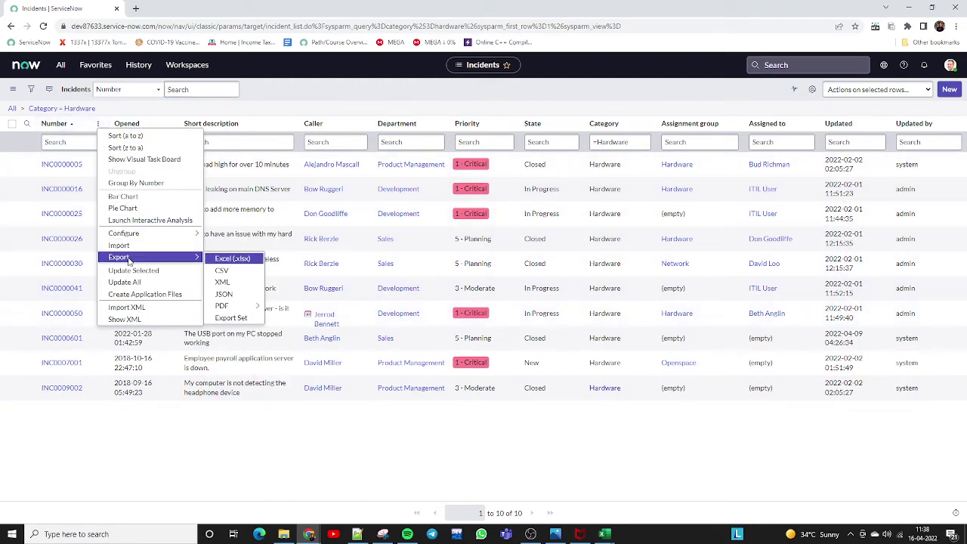
{"action": "left_click", "coordinate": [238, 262]}
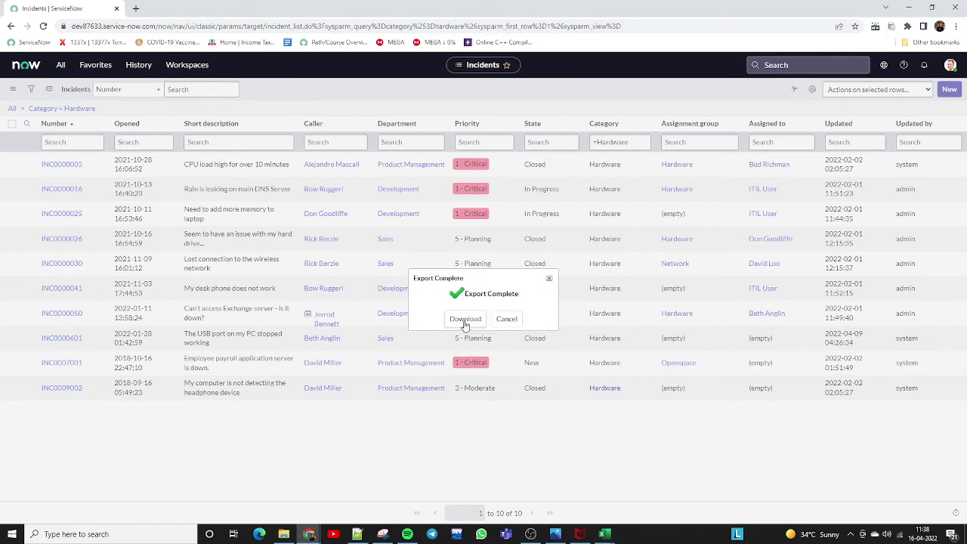
{"action": "left_click", "coordinate": [466, 322]}
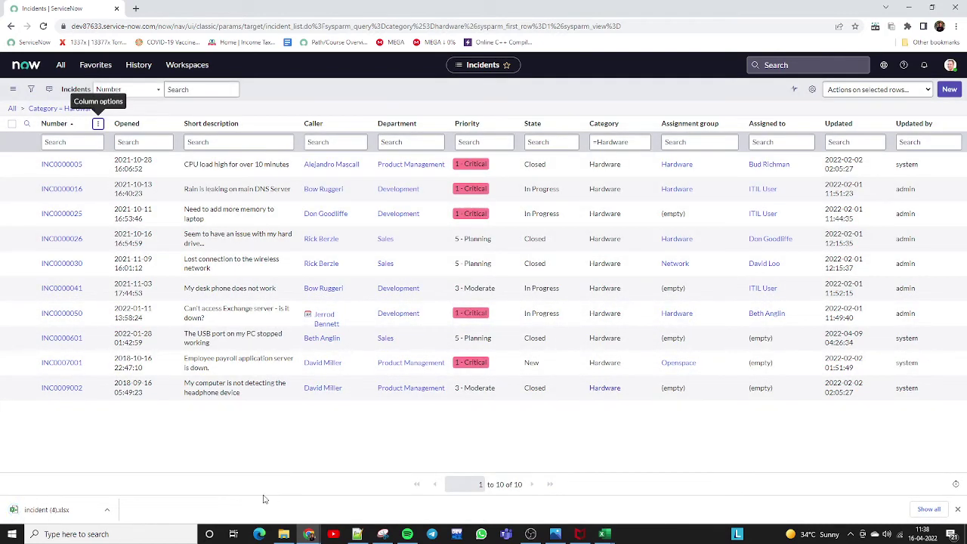
{"action": "left_click", "coordinate": [41, 511]}
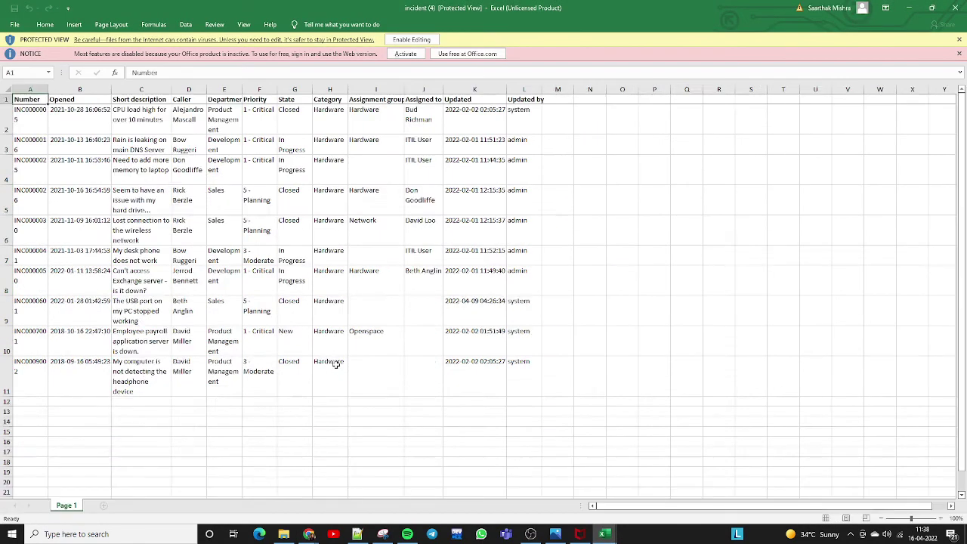
Select A2:L11, then A2:A11, to confirm the ten Hardware incident rows
{"action": "left_click", "coordinate": [21, 114]}
{"action": "left_click_drag", "start_coordinate": [21, 113], "coordinate": [524, 384]}
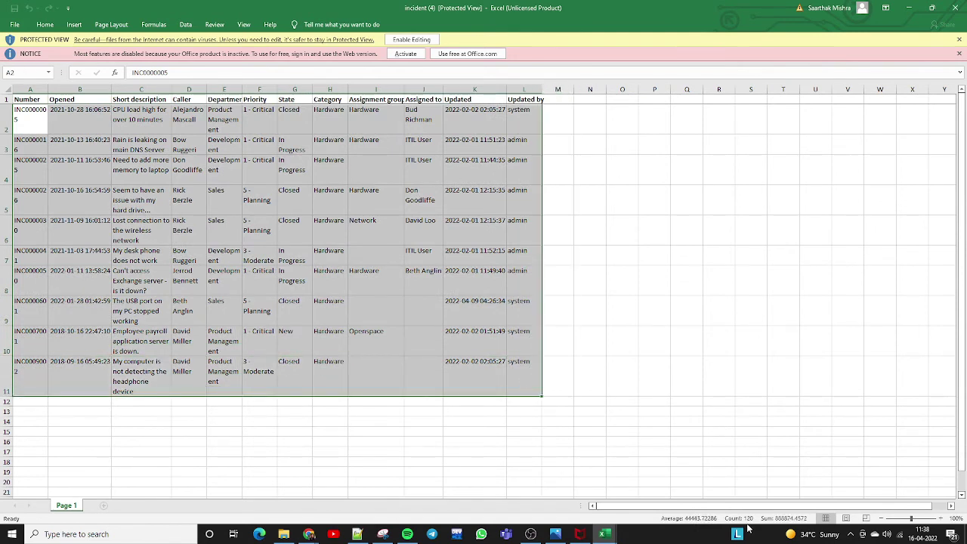
{"action": "left_click", "coordinate": [602, 371]}
{"action": "left_click_drag", "start_coordinate": [26, 111], "coordinate": [19, 386]}
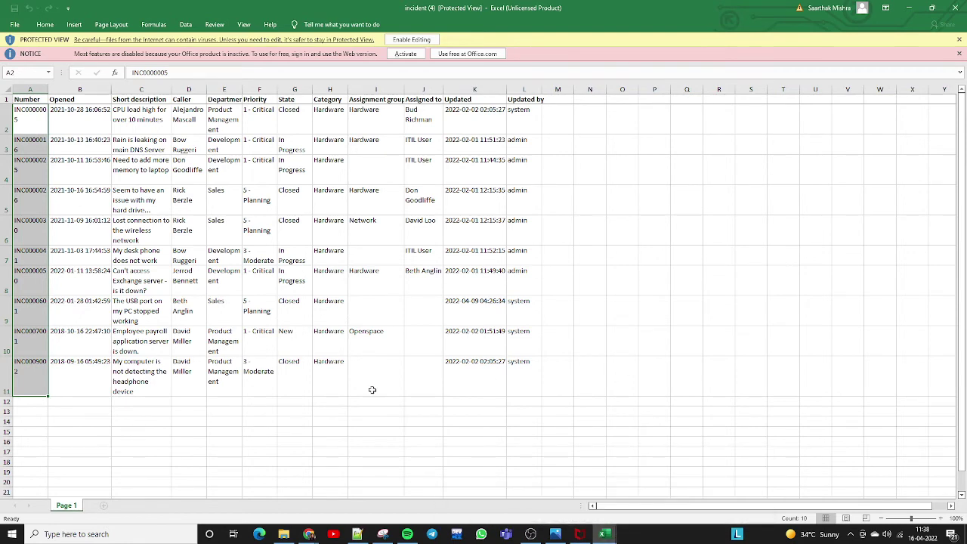
{"action": "mouse_move", "coordinate": [309, 535]}
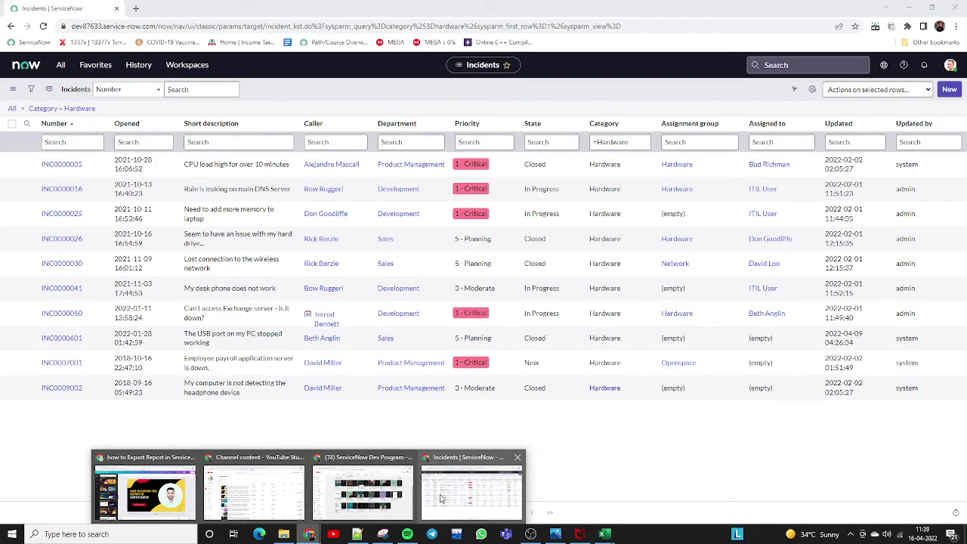
{"action": "left_click", "coordinate": [439, 456]}
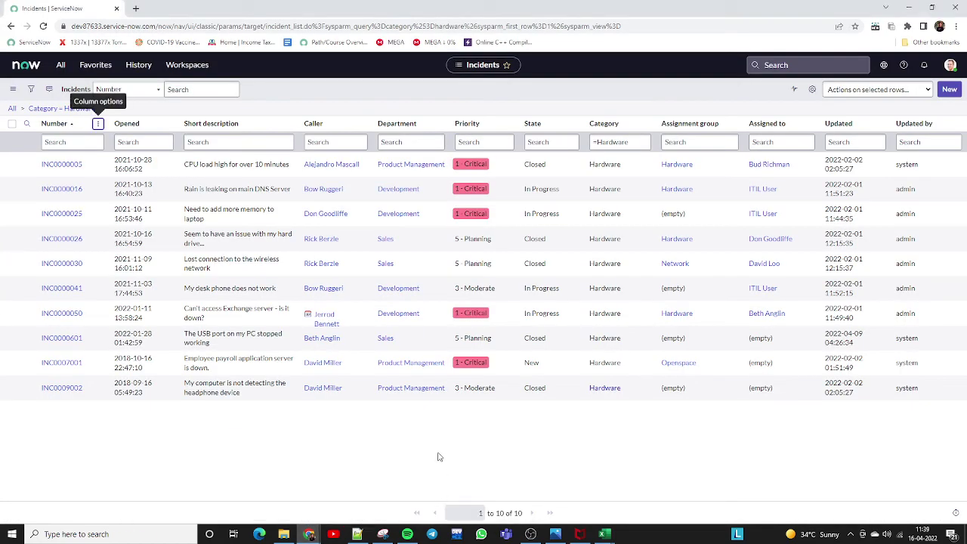